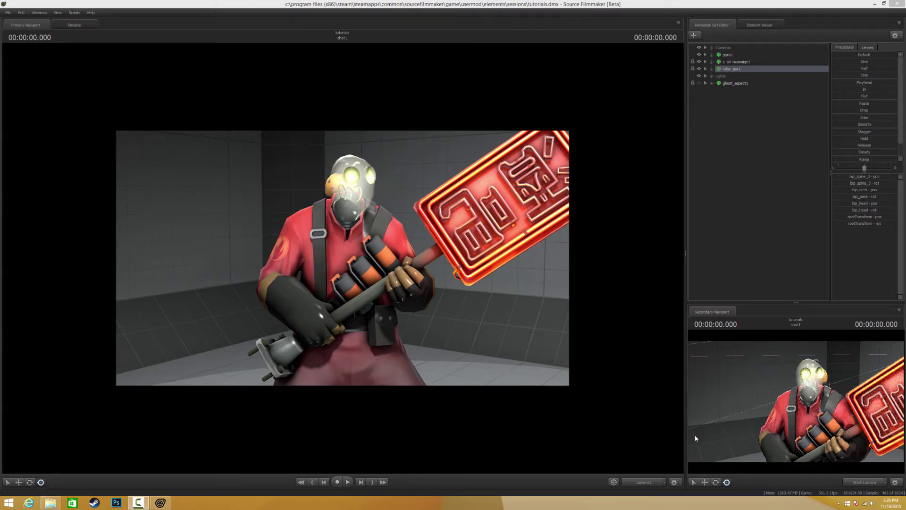
Step: Switch the primary viewport to the work camera and the secondary viewport to camera1
{"action": "left_click", "coordinate": [654, 479]}
{"action": "left_click_drag", "start_coordinate": [499, 367], "coordinate": [578, 350]}
{"action": "key", "text": "a"}
{"action": "left_click", "coordinate": [874, 483]}
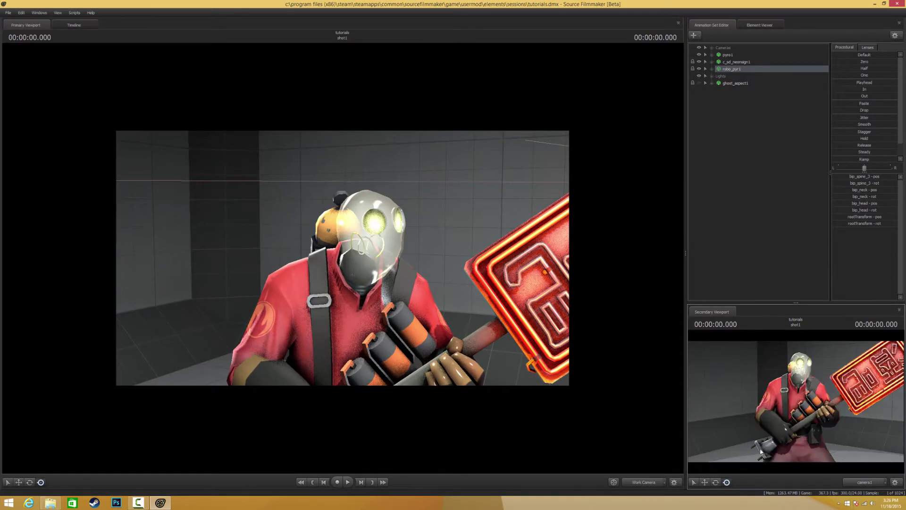
Step: Examine the pyro's helmet and sign from several work camera angles, and return the primary viewport to camera1
{"action": "left_click_drag", "start_coordinate": [509, 339], "coordinate": [557, 356]}
{"action": "left_click_drag", "start_coordinate": [343, 258], "coordinate": [342, 257]}
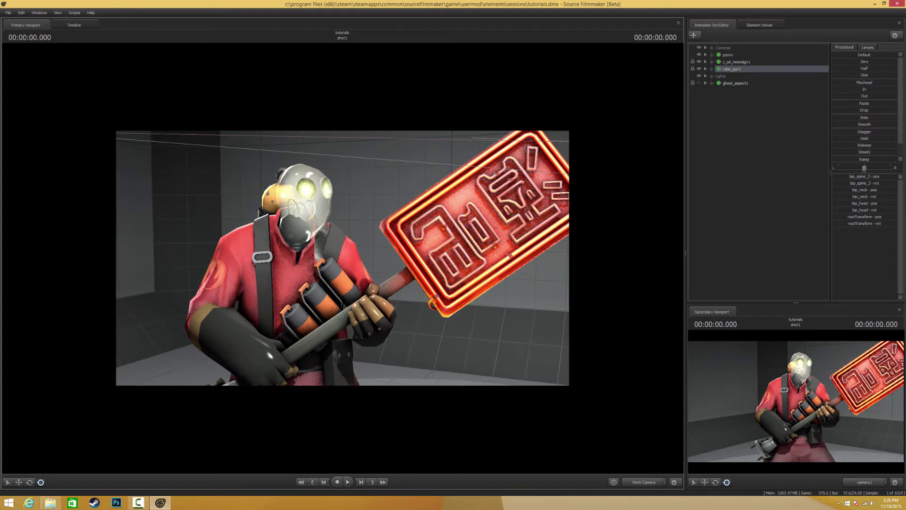
{"action": "left_click_drag", "start_coordinate": [342, 258], "coordinate": [468, 356]}
{"action": "left_click", "coordinate": [641, 482]}
{"action": "left_click", "coordinate": [640, 472]}
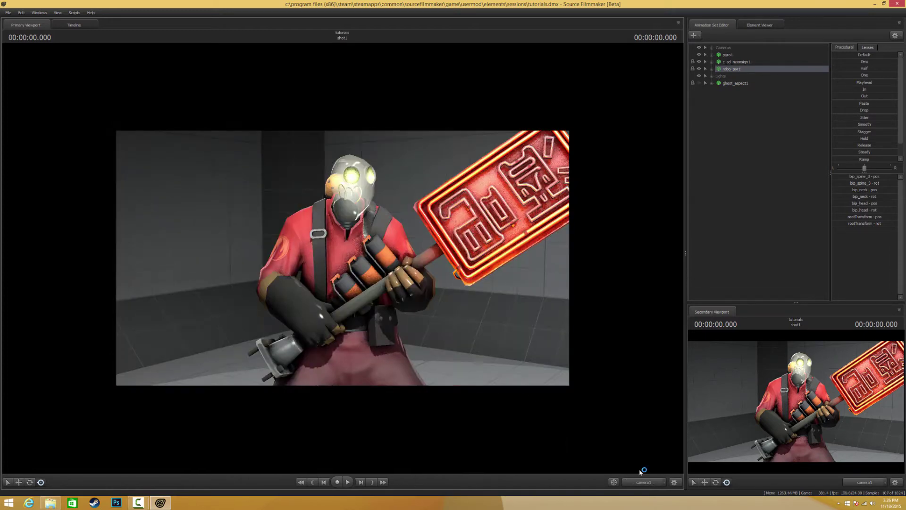
Step: Compare the robo_pyr1 helmet with ghost_aspect1 by showing each alone, restore robo_pyr1, and save the session
{"action": "left_click", "coordinate": [699, 69]}
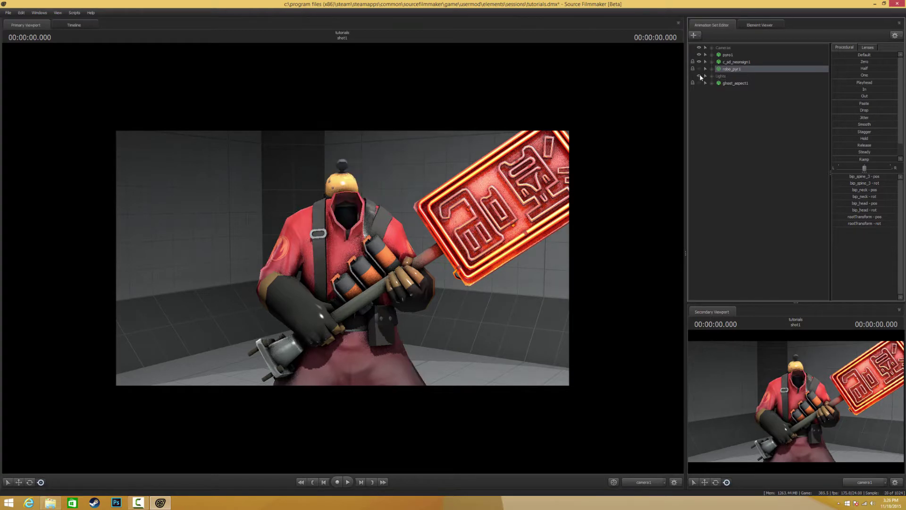
{"action": "left_click", "coordinate": [699, 83]}
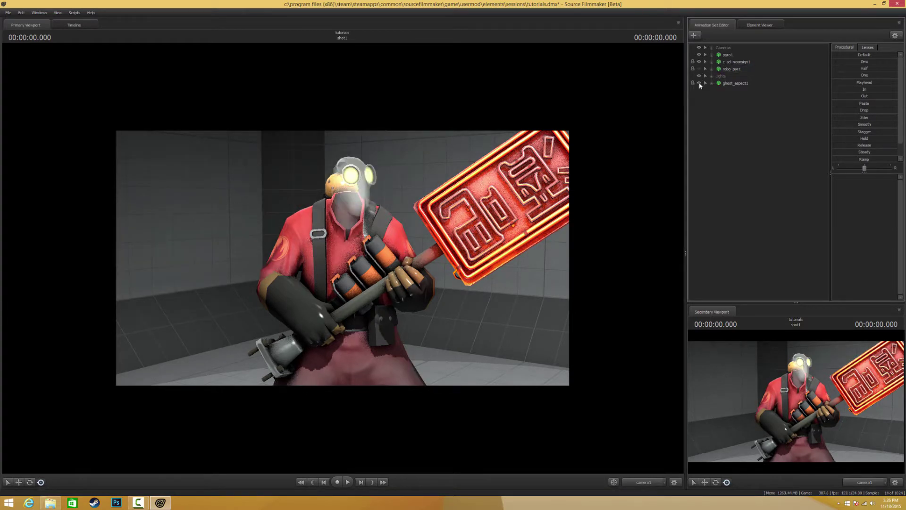
{"action": "left_click", "coordinate": [699, 83]}
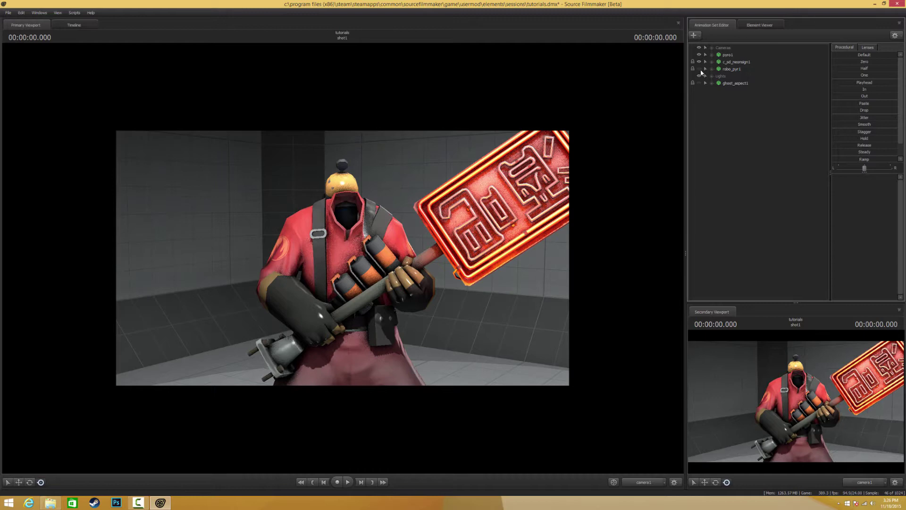
{"action": "left_click", "coordinate": [700, 70]}
{"action": "key", "text": "ctrl+s"}
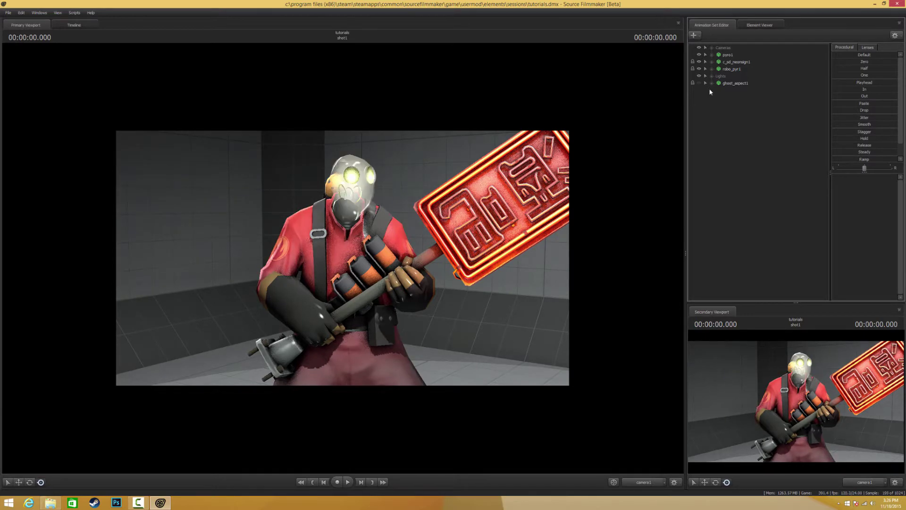
Step: Switch to File Explorer and open the tf\materials\models folder inside SourceFilmmaker's game folder
{"action": "left_click", "coordinate": [52, 502]}
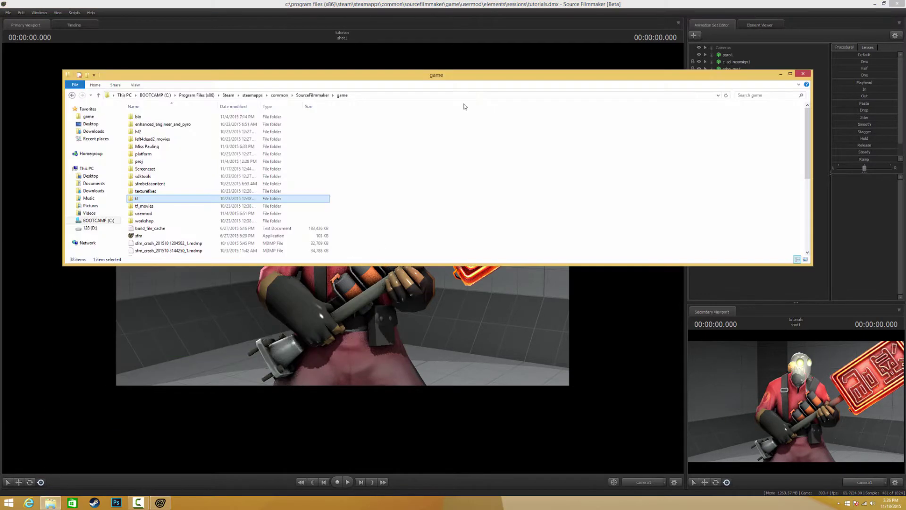
{"action": "left_click_drag", "start_coordinate": [468, 71], "coordinate": [462, 161]}
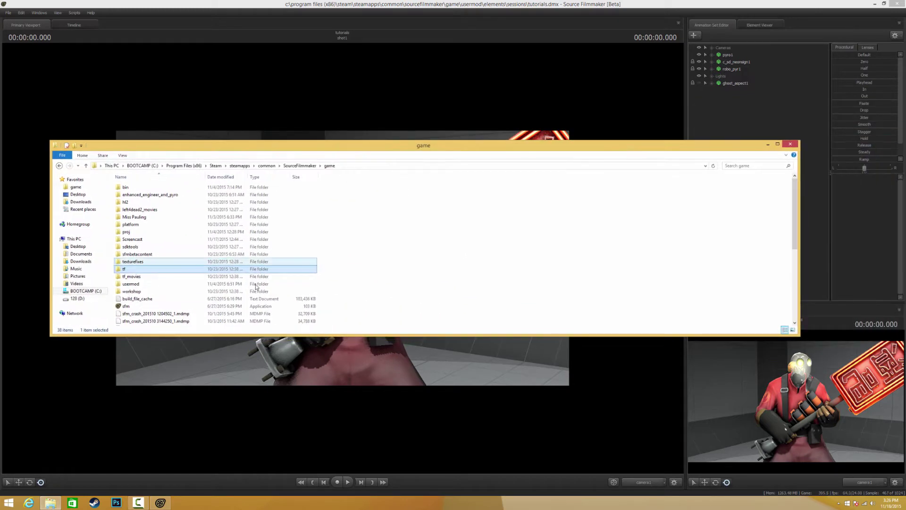
{"action": "double_click", "coordinate": [193, 271]}
{"action": "scroll", "coordinate": [181, 269], "scroll_direction": "down", "scroll_amount": 3}
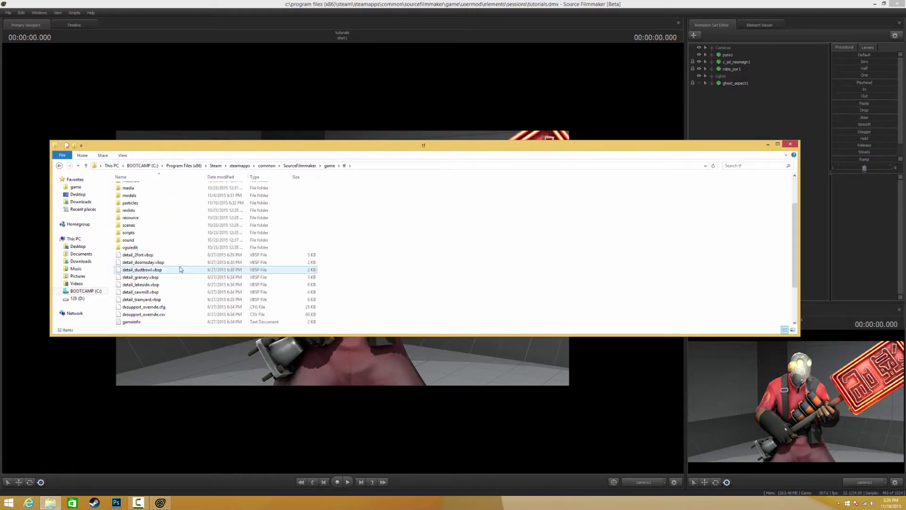
{"action": "scroll", "coordinate": [142, 213], "scroll_direction": "up", "scroll_amount": 2}
{"action": "left_click", "coordinate": [139, 202]}
{"action": "double_click", "coordinate": [140, 201]}
{"action": "left_click", "coordinate": [173, 255]}
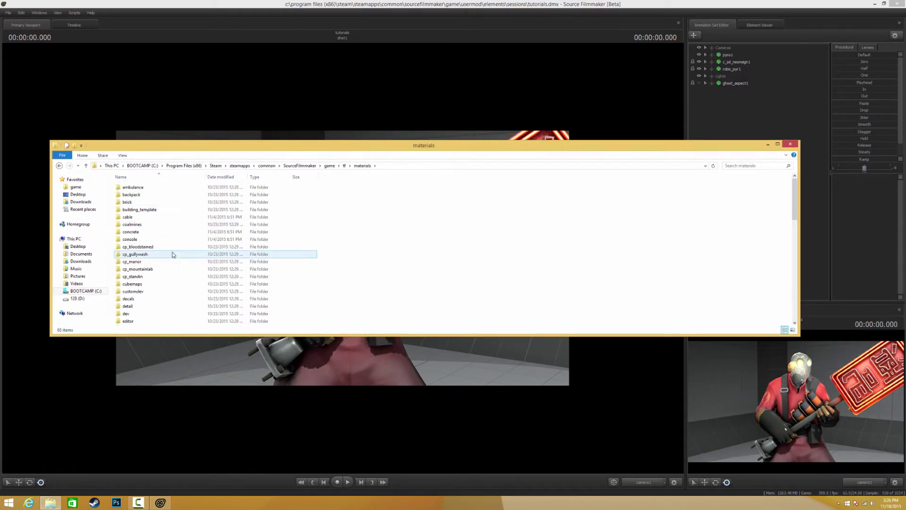
{"action": "scroll", "coordinate": [161, 288], "scroll_direction": "down", "scroll_amount": 3}
{"action": "double_click", "coordinate": [140, 208]}
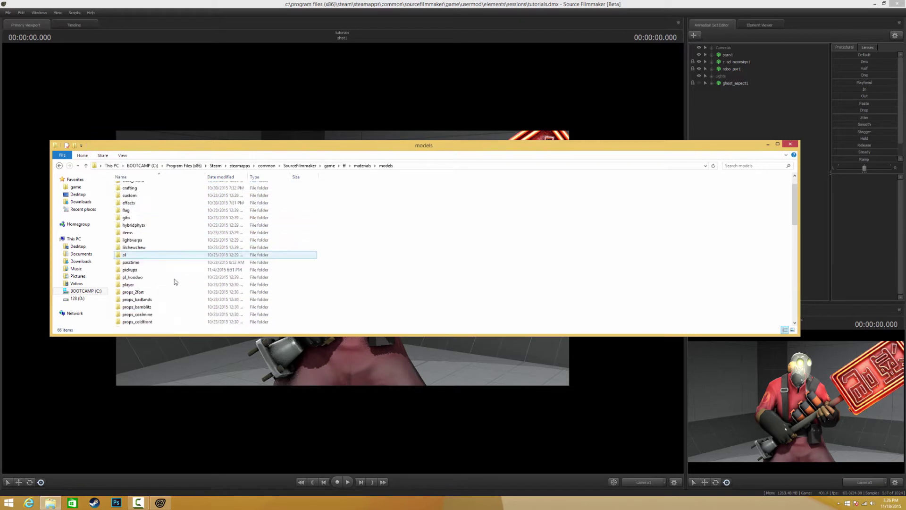
Step: Go into workshop\player\items\pyro\robo_pyro_figment_filament within the models folder
{"action": "scroll", "coordinate": [156, 283], "scroll_direction": "down", "scroll_amount": 15}
{"action": "left_click", "coordinate": [133, 322]}
{"action": "double_click", "coordinate": [134, 324]}
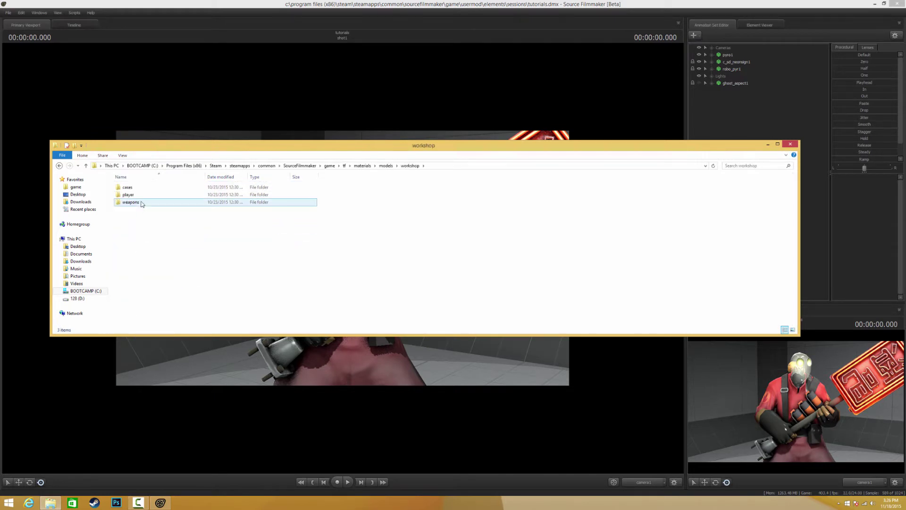
{"action": "double_click", "coordinate": [135, 196]}
{"action": "double_click", "coordinate": [135, 190]}
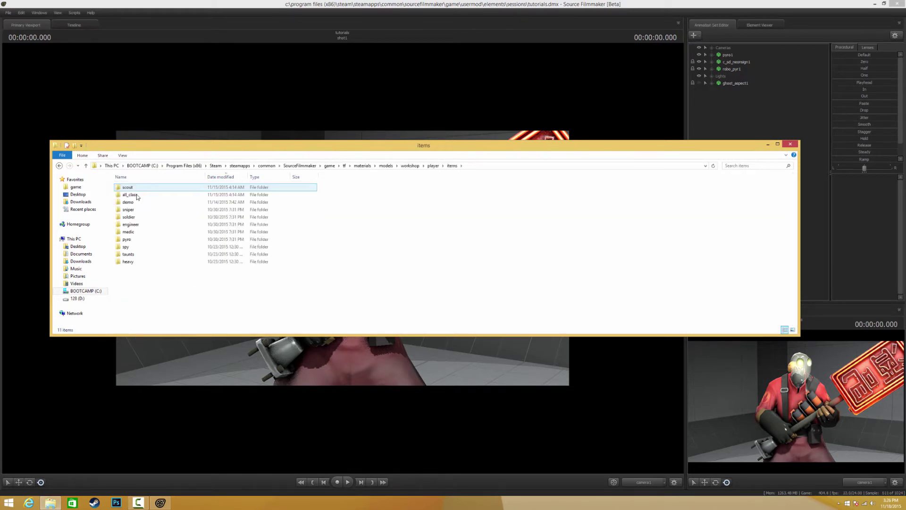
{"action": "double_click", "coordinate": [140, 240]}
{"action": "scroll", "coordinate": [180, 255], "scroll_direction": "down", "scroll_amount": 5}
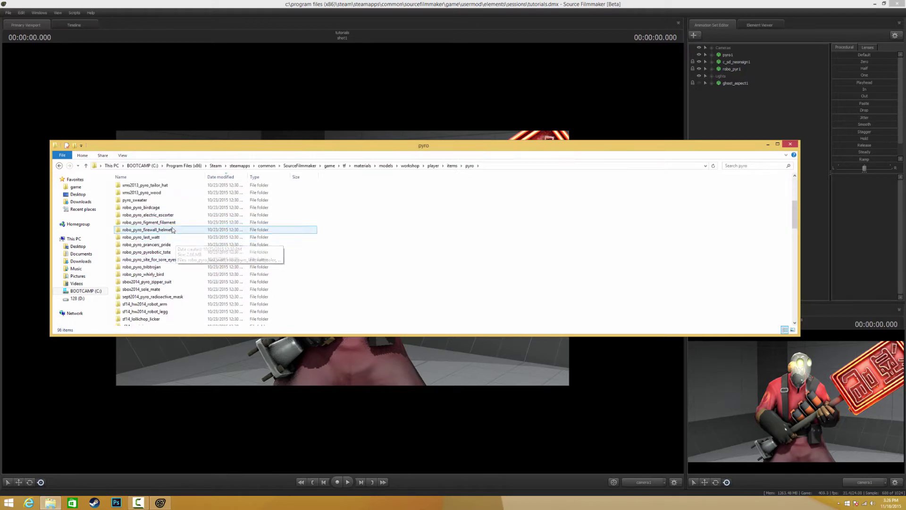
{"action": "double_click", "coordinate": [168, 222]}
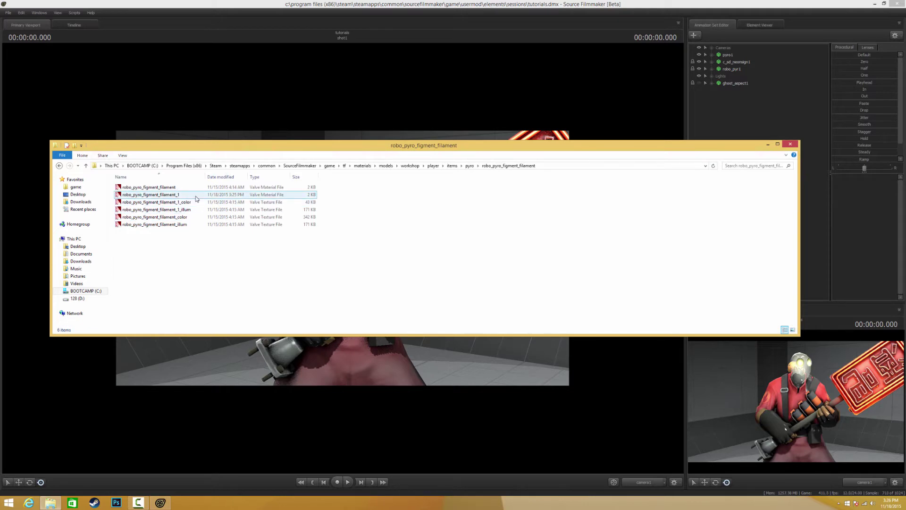
Step: Open the robo_pyro_figment_filament_1 material file in VTFEdit and move its window clear of the file list
{"action": "double_click", "coordinate": [151, 194]}
{"action": "left_click_drag", "start_coordinate": [332, 166], "coordinate": [360, 164]}
{"action": "left_click_drag", "start_coordinate": [466, 162], "coordinate": [462, 240]}
Step: View the robo_pyro_figment_filament_1_color and robo_pyro_figment_filament_1_illum textures, and close both
{"action": "left_click", "coordinate": [246, 204]}
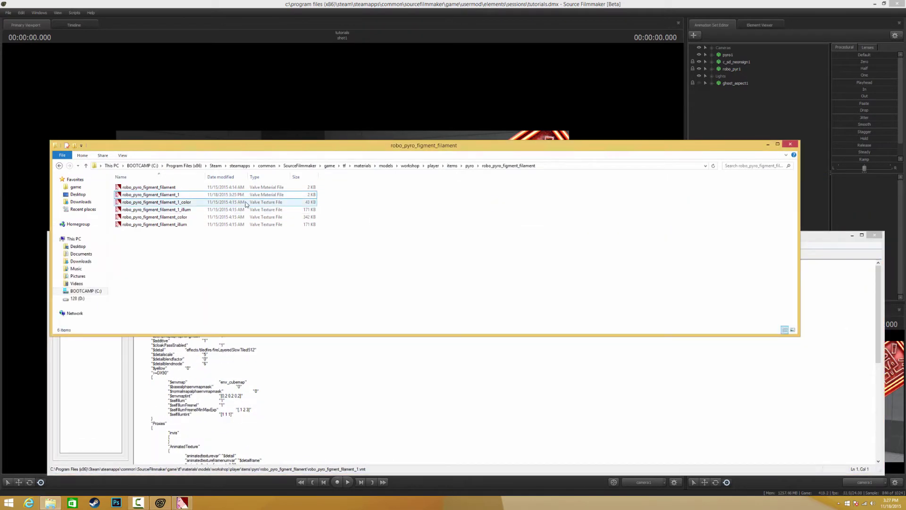
{"action": "double_click", "coordinate": [245, 204]}
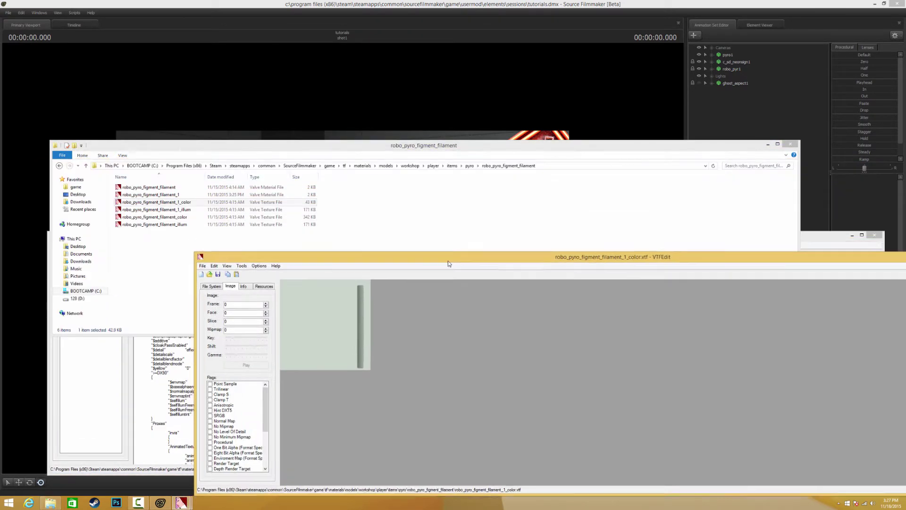
{"action": "left_click", "coordinate": [293, 227]}
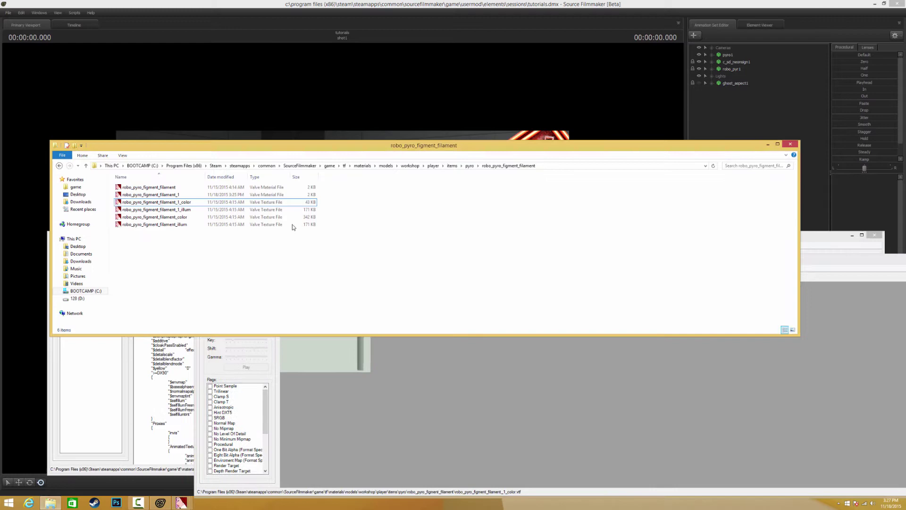
{"action": "double_click", "coordinate": [276, 209]}
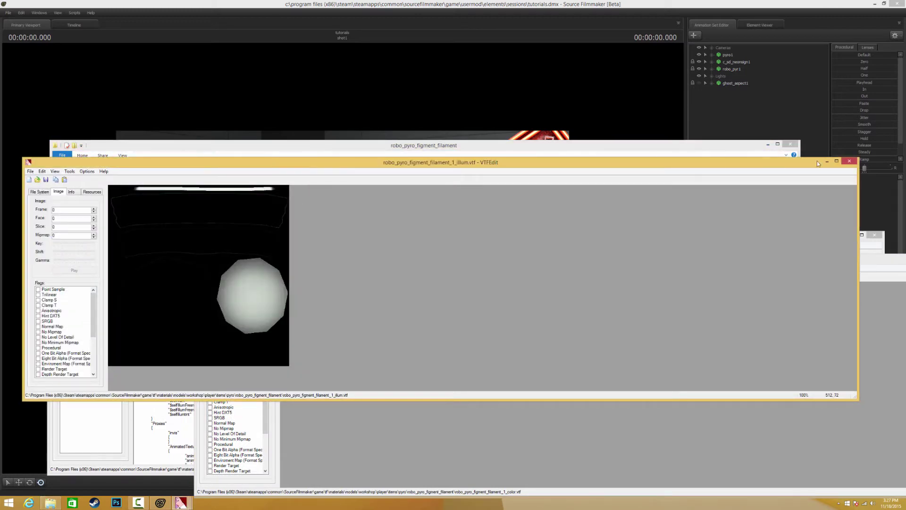
{"action": "left_click", "coordinate": [848, 160]}
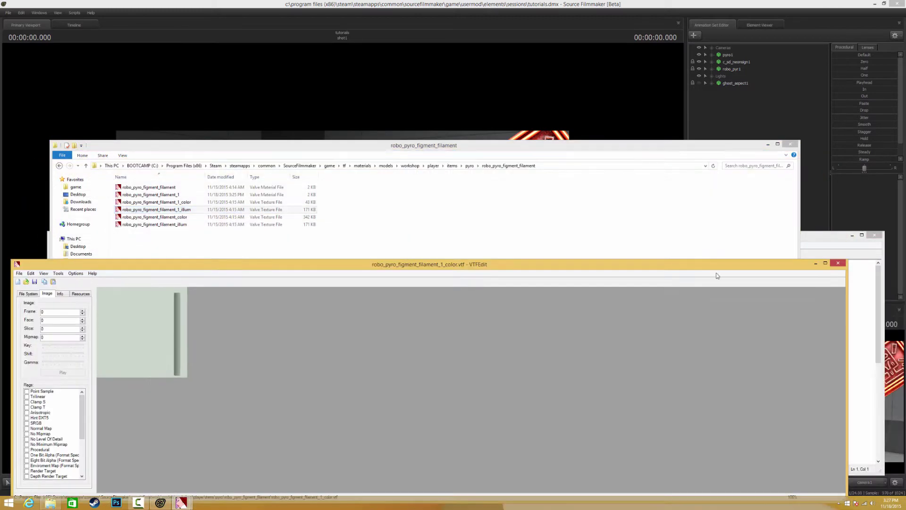
{"action": "left_click", "coordinate": [839, 263]}
Step: Set $selfillum to 0 in the >=DX90 block of the robo_pyro_figment_filament_1 material file
{"action": "left_click", "coordinate": [283, 369]}
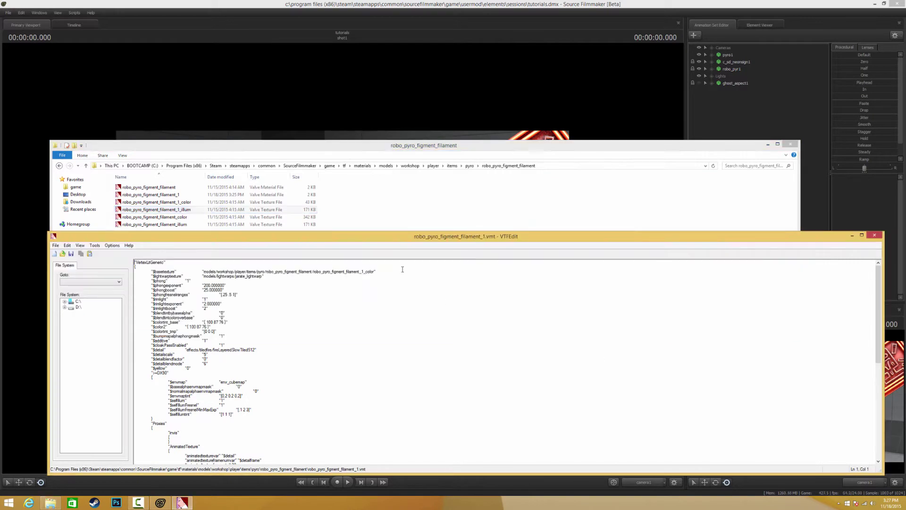
{"action": "scroll", "coordinate": [284, 369], "scroll_direction": "down", "scroll_amount": 1}
{"action": "scroll", "coordinate": [284, 369], "scroll_direction": "down", "scroll_amount": 4}
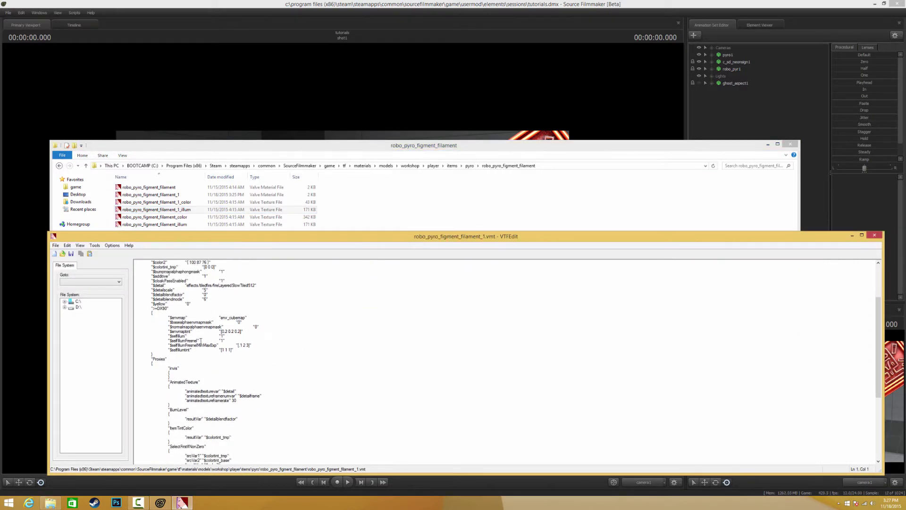
{"action": "left_click_drag", "start_coordinate": [152, 307], "coordinate": [190, 364]}
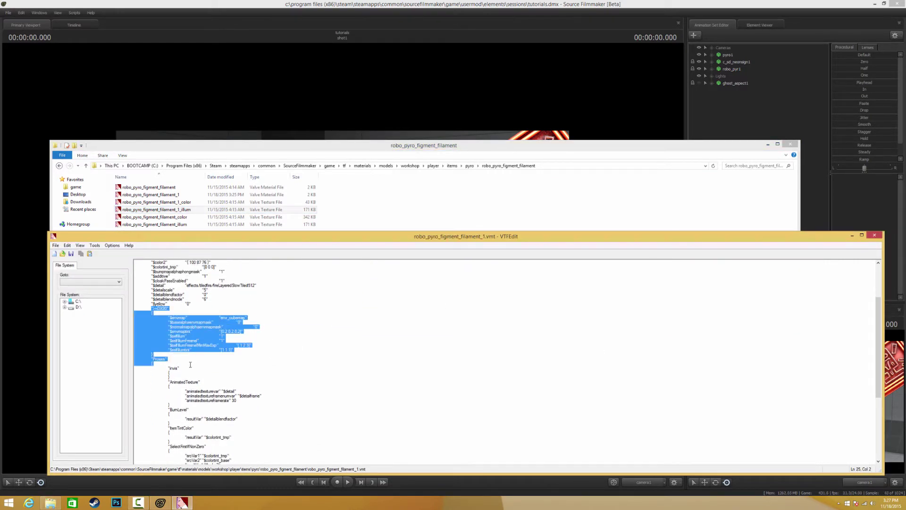
{"action": "left_click", "coordinate": [218, 345]}
{"action": "mouse_move", "coordinate": [215, 335]}
{"action": "left_mouse_down"}
{"action": "mouse_move", "coordinate": [136, 335]}
{"action": "mouse_move", "coordinate": [226, 336]}
{"action": "left_mouse_up"}
{"action": "key", "text": "Right"}
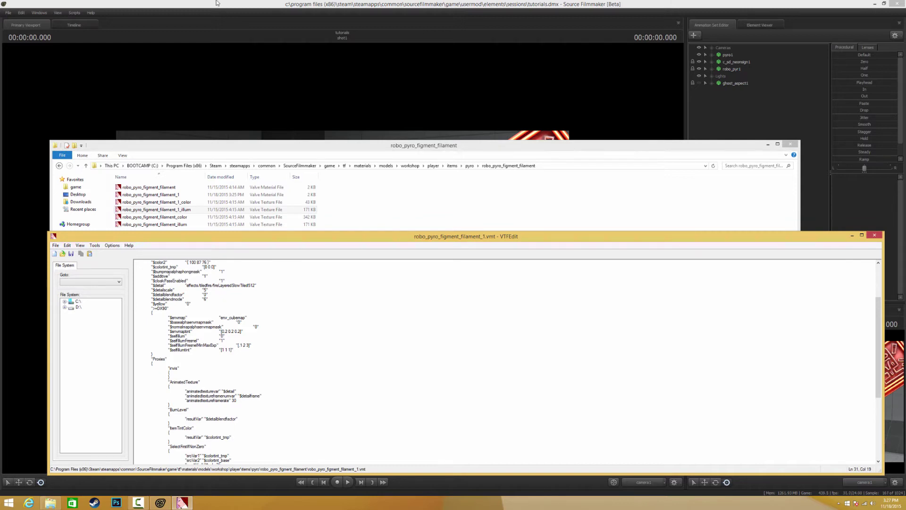
Step: Switch to Source Filmmaker, run mat_reloadallmaterials in the console, and close the console
{"action": "left_click", "coordinate": [491, 32]}
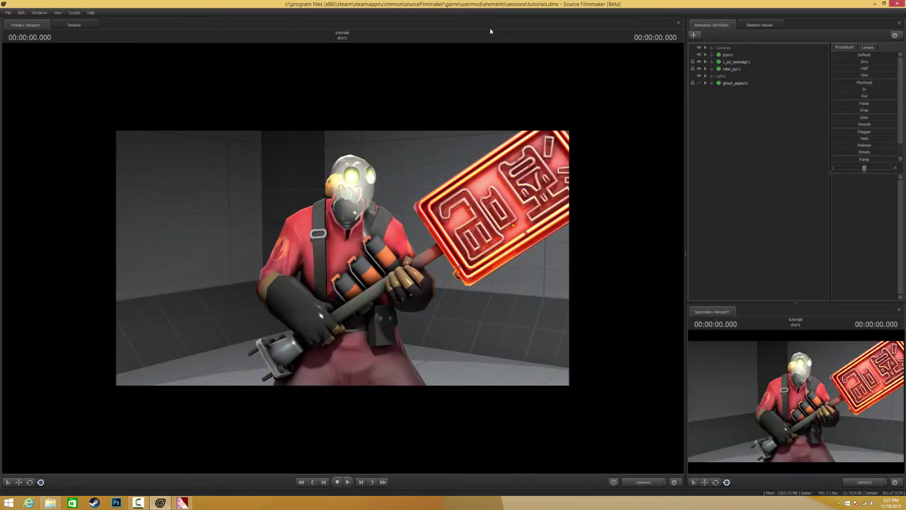
{"action": "key", "text": "grave"}
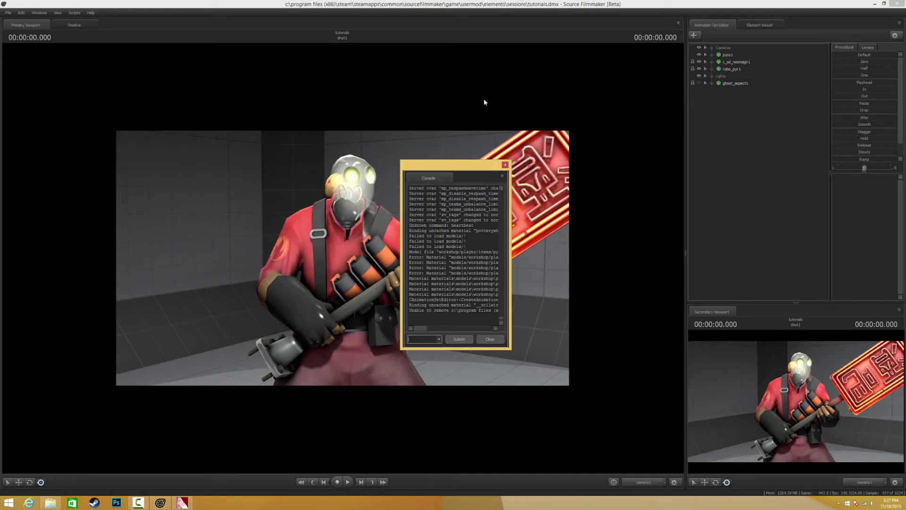
{"action": "type", "text": "mat_relo"}
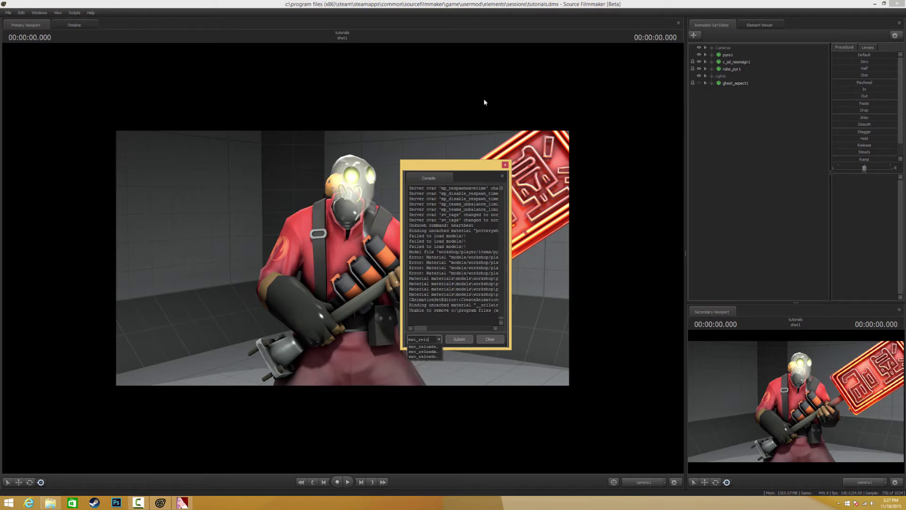
{"action": "key", "text": "Return"}
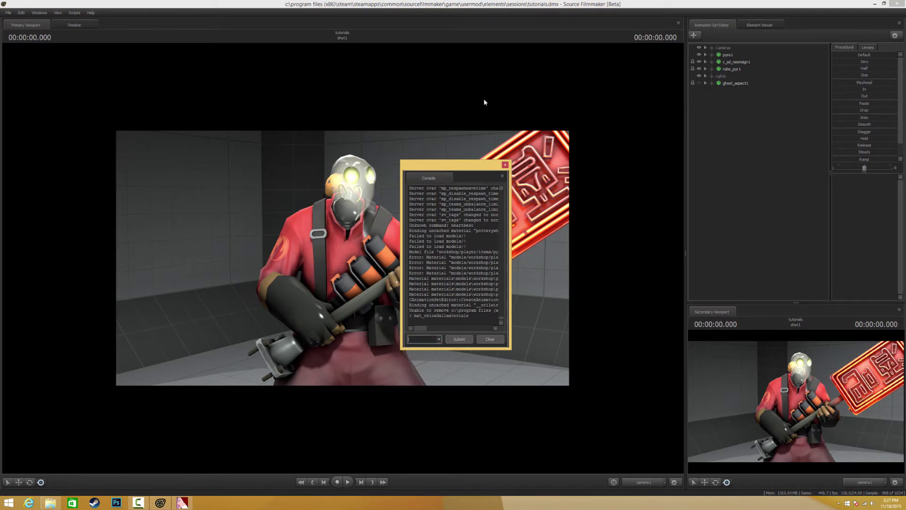
{"action": "left_click", "coordinate": [504, 165]}
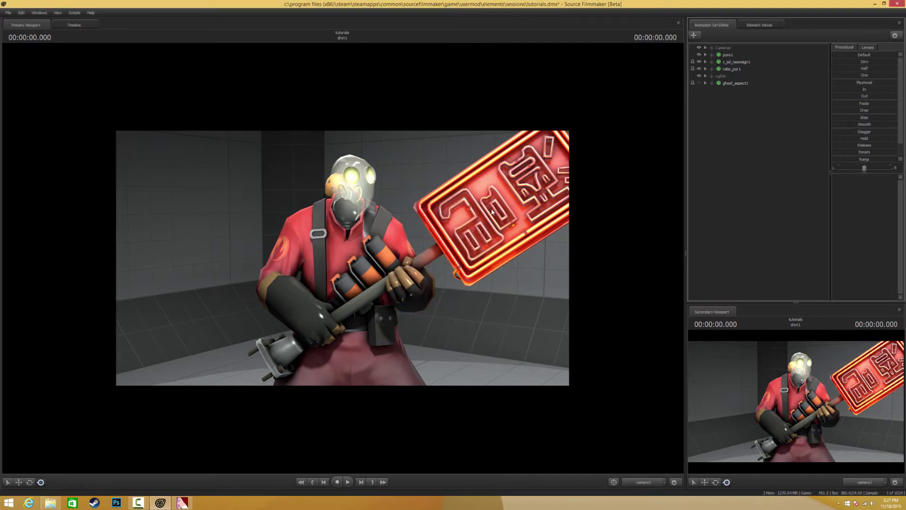
Step: Switch the primary viewport to the work camera and examine the pyro's helmet up close
{"action": "left_click", "coordinate": [644, 482]}
{"action": "left_click", "coordinate": [546, 401]}
{"action": "left_click_drag", "start_coordinate": [546, 401], "coordinate": [671, 158]}
{"action": "key", "text": "w"}
{"action": "key", "text": "a"}
{"action": "key", "text": "d"}
Step: Hide the lights to inspect the helmet unlit, save the session, and show the lights again
{"action": "left_click", "coordinate": [698, 76]}
{"action": "key", "text": "a"}
{"action": "key", "text": "w"}
{"action": "key", "text": "s"}
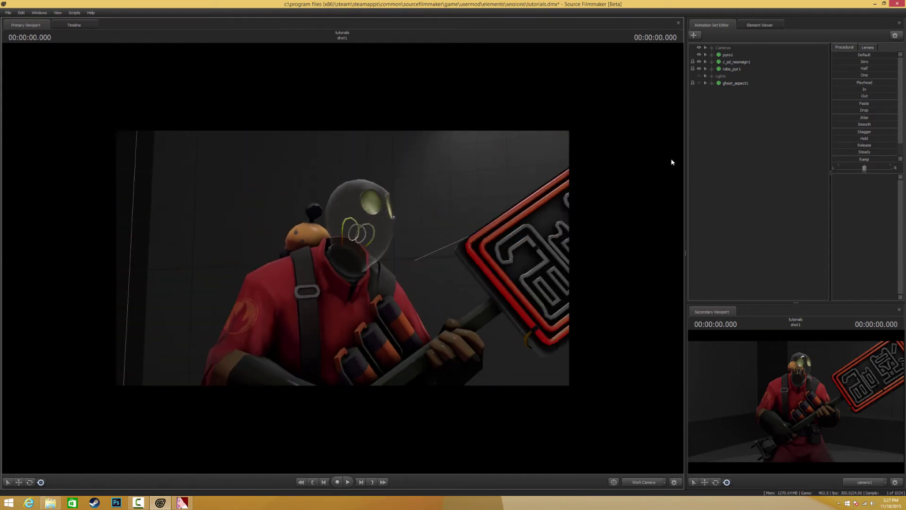
{"action": "key", "text": "ctrl+s"}
{"action": "left_click", "coordinate": [701, 77]}
{"action": "left_click", "coordinate": [699, 76]}
Step: Add override materials to robo_pyr1 and show its game model in the Element Viewer
{"action": "right_click", "coordinate": [732, 69]}
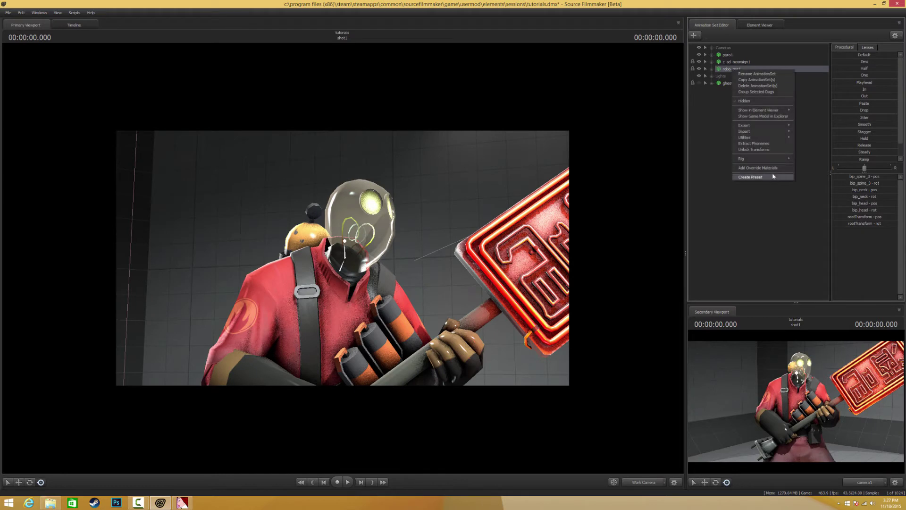
{"action": "left_click", "coordinate": [769, 167]}
{"action": "right_click", "coordinate": [739, 69]}
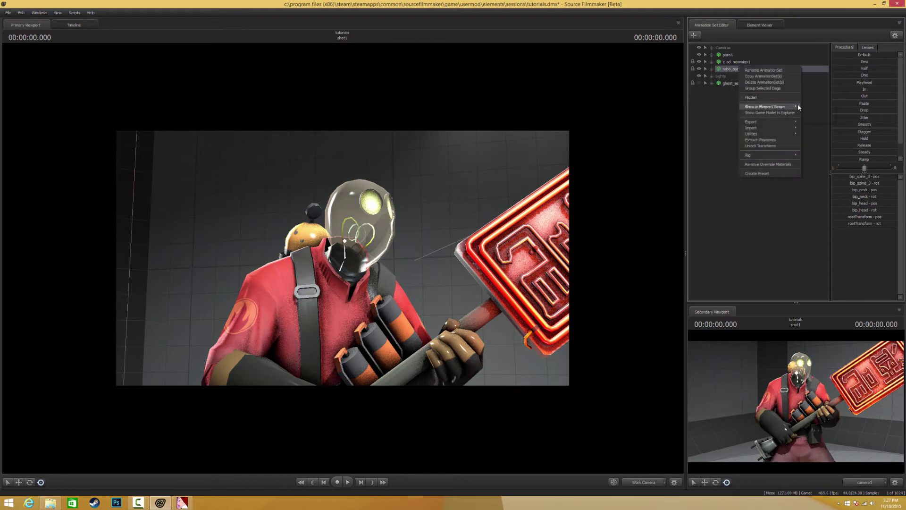
{"action": "left_click", "coordinate": [819, 106]}
Step: Set $colortint_base of the robo_pyro_figment_filament_1 override material to RGB 184, 56, 59 and save the session
{"action": "left_click", "coordinate": [699, 195]}
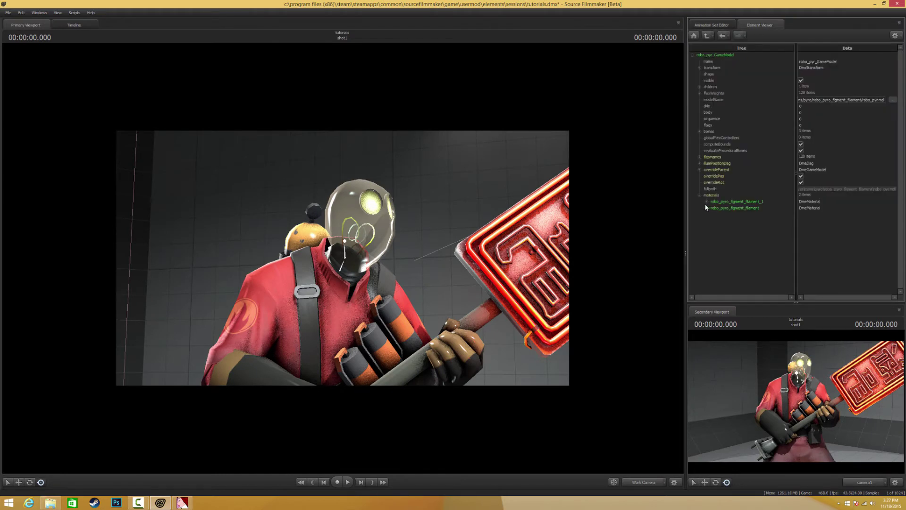
{"action": "left_click", "coordinate": [706, 202]}
{"action": "left_click", "coordinate": [814, 233]}
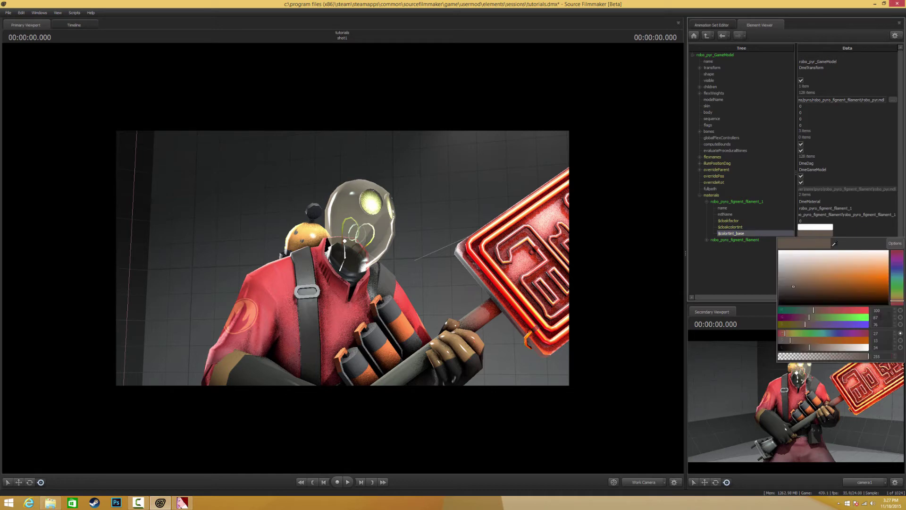
{"action": "double_click", "coordinate": [877, 311]}
{"action": "type", "text": "184"}
{"action": "key", "text": "Tab"}
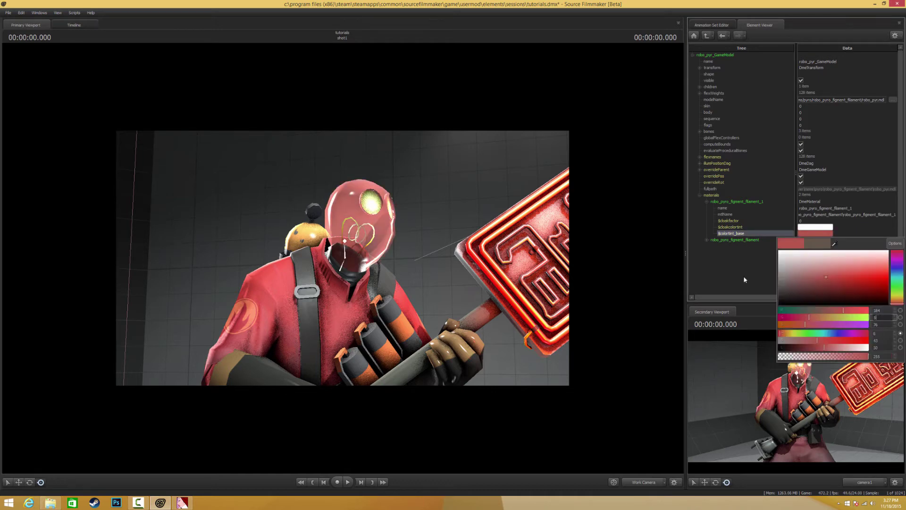
{"action": "type", "text": "56"}
{"action": "key", "text": "Tab"}
{"action": "type", "text": "59"}
{"action": "key", "text": "Return"}
{"action": "left_click_drag", "start_coordinate": [453, 236], "coordinate": [341, 260]}
{"action": "key", "text": "ctrl+s"}
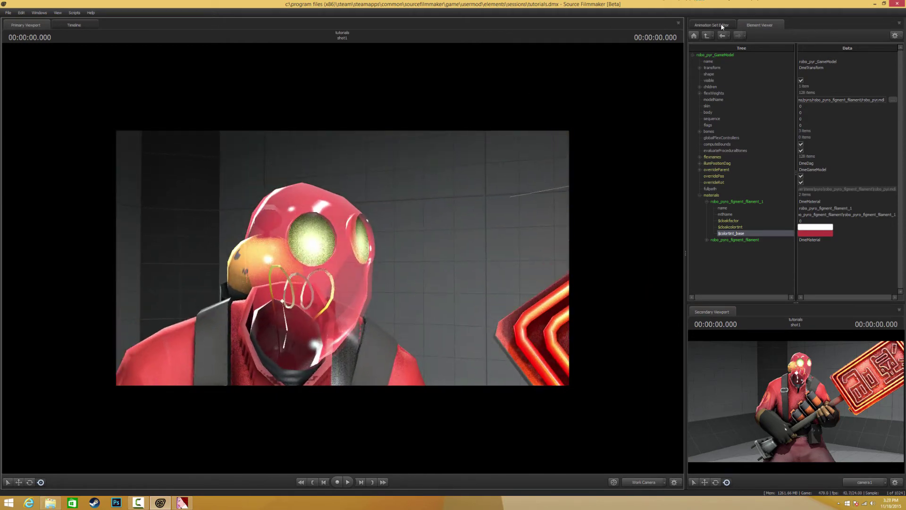
Step: Hide the robo_pyr1 animation set and make ghost_aspect1 visible in its place
{"action": "left_click", "coordinate": [721, 23]}
{"action": "left_click", "coordinate": [699, 68]}
{"action": "left_click", "coordinate": [699, 83]}
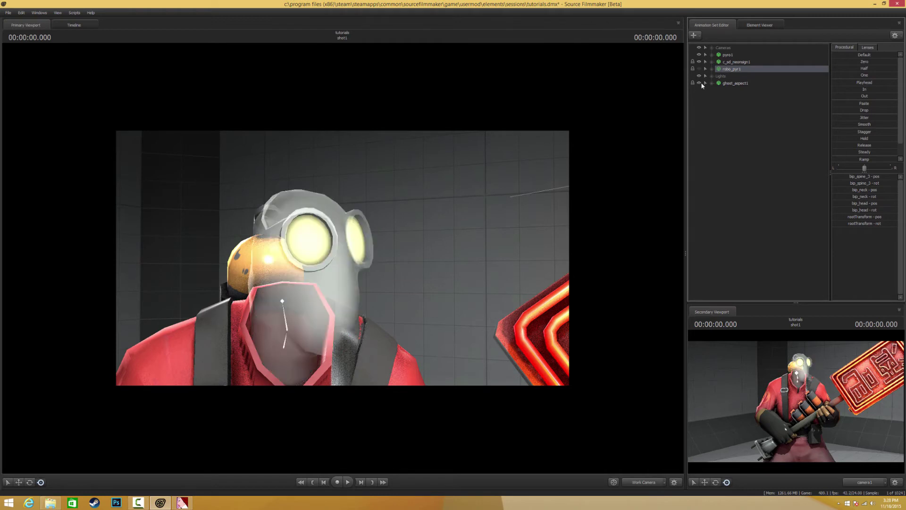
Step: Add override materials to ghost_aspect1 and show its game model in the Element Viewer
{"action": "right_click", "coordinate": [737, 85]}
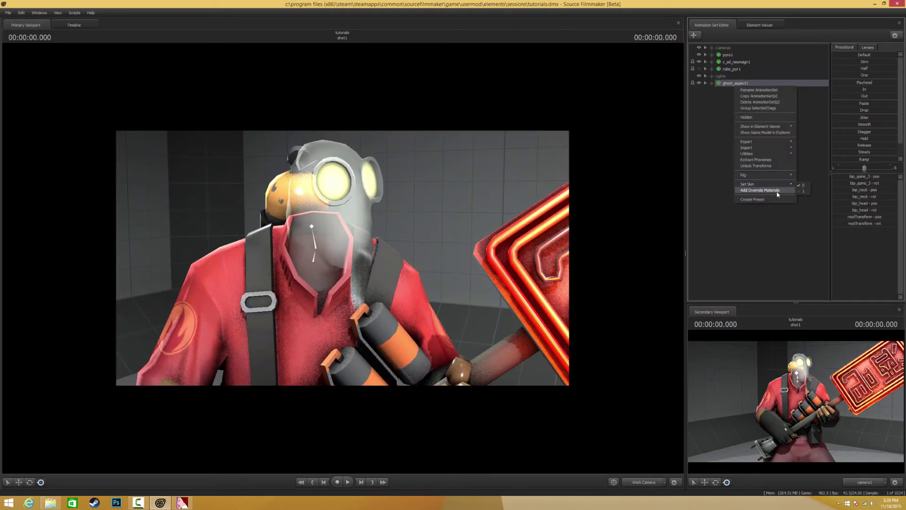
{"action": "left_click", "coordinate": [774, 191]}
{"action": "right_click", "coordinate": [741, 87]}
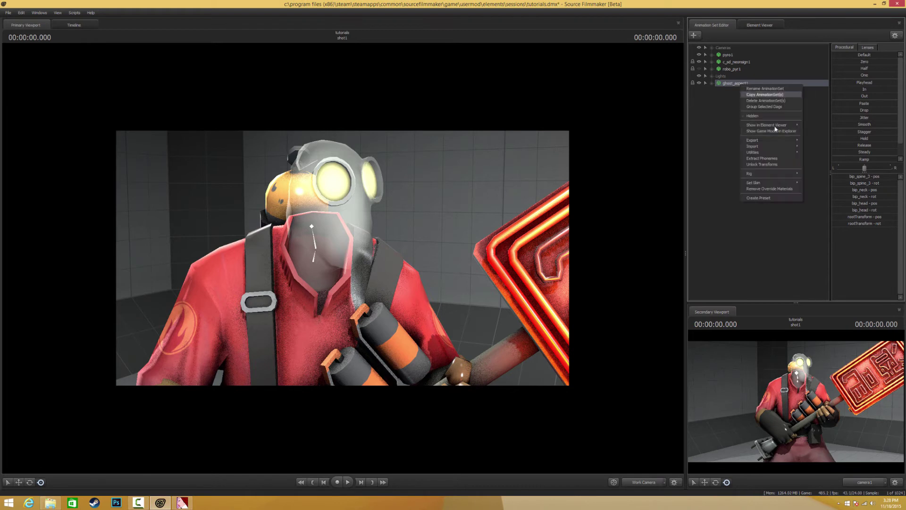
{"action": "mouse_move", "coordinate": [783, 125]}
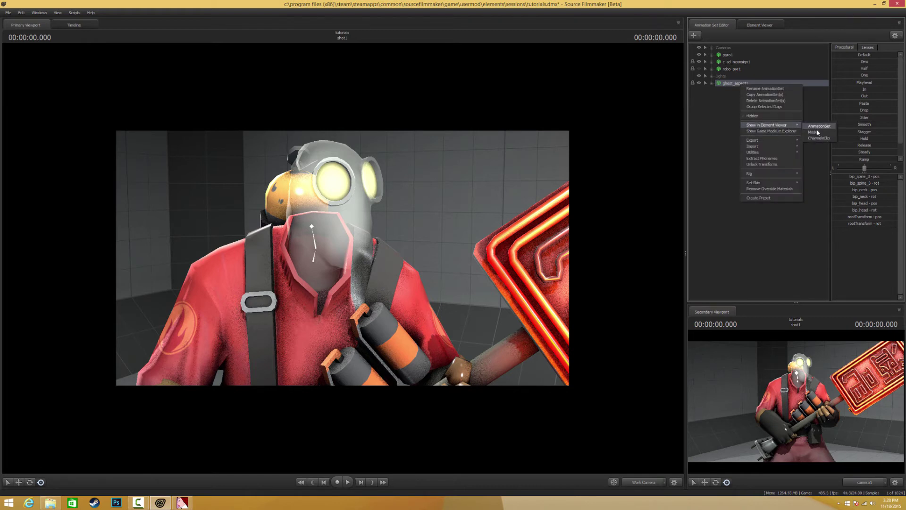
{"action": "left_click", "coordinate": [818, 132]}
Step: Set $colortint_base of the ghost_aspect_1 override material to RGB 184, 56, 59
{"action": "left_click", "coordinate": [698, 195]}
{"action": "left_click", "coordinate": [707, 202]}
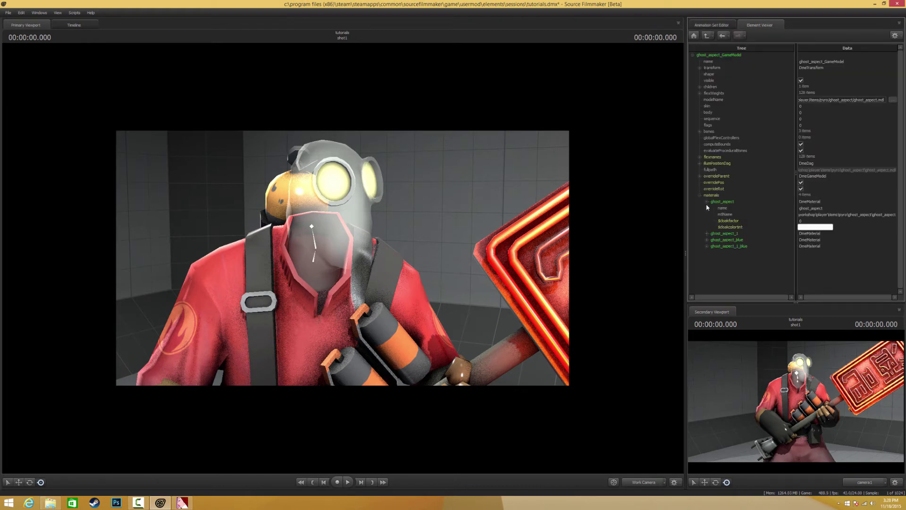
{"action": "left_click", "coordinate": [707, 240]}
{"action": "left_click", "coordinate": [706, 233]}
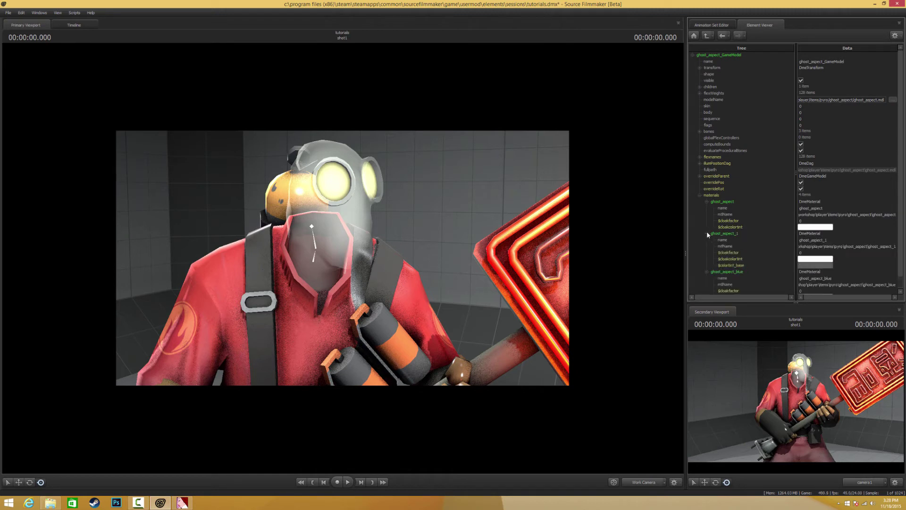
{"action": "left_click", "coordinate": [814, 261]}
{"action": "left_click", "coordinate": [774, 271]}
{"action": "left_click", "coordinate": [814, 264]}
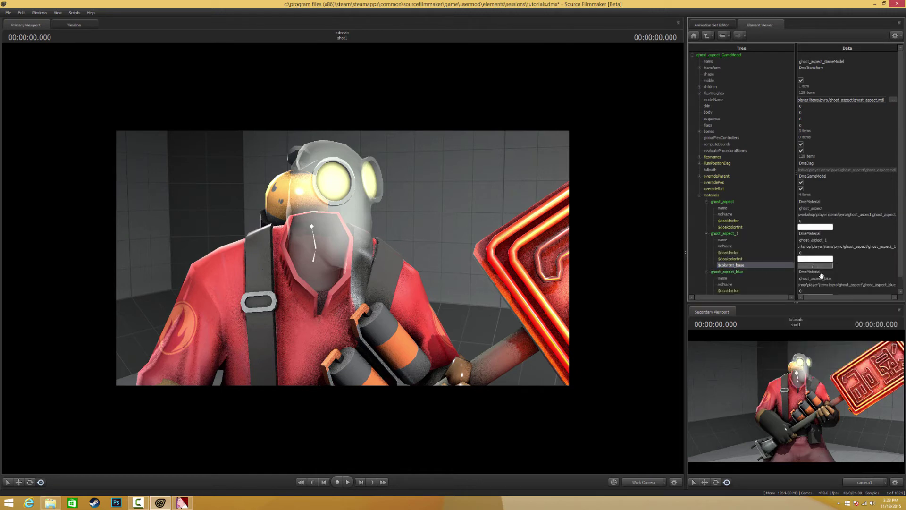
{"action": "type", "text": "184"}
{"action": "key", "text": "Tab"}
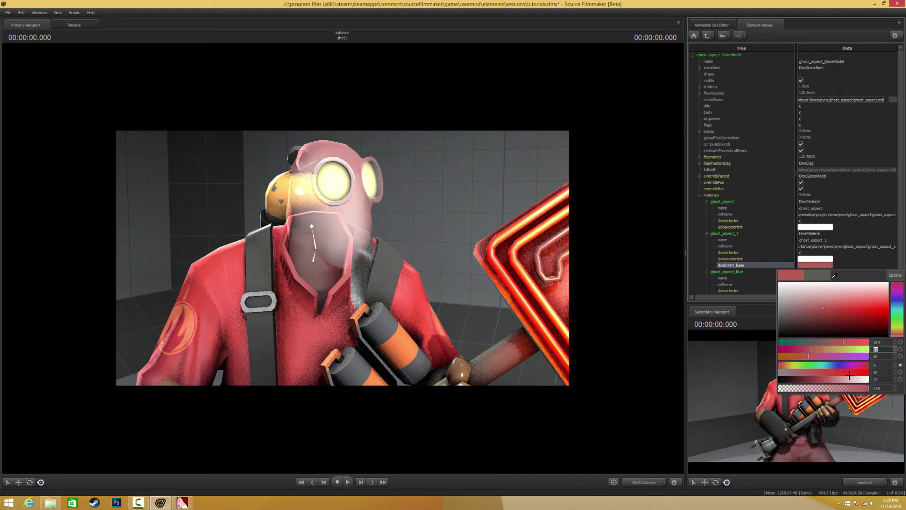
{"action": "type", "text": "56"}
{"action": "key", "text": "Tab"}
{"action": "type", "text": "59"}
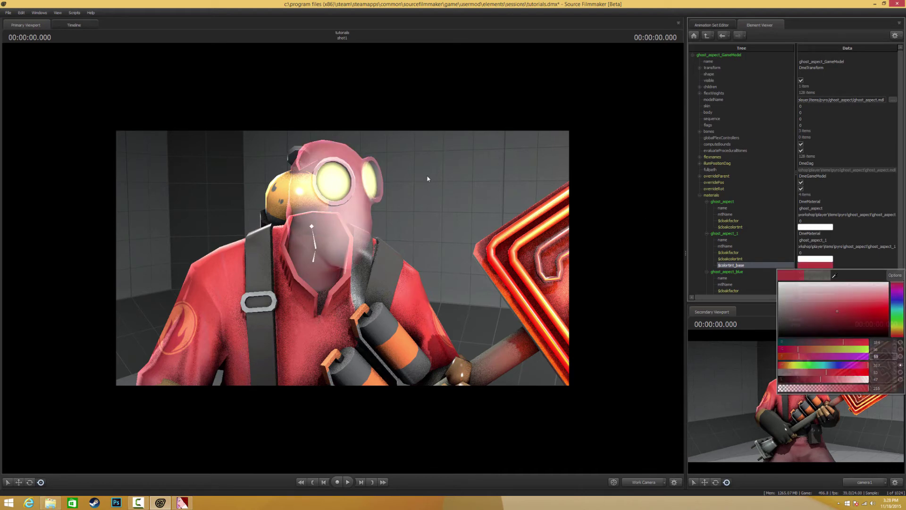
Step: Inspect the tinted ghost mask from several angles, save the session, and return to the animation set list
{"action": "left_click_drag", "start_coordinate": [428, 178], "coordinate": [344, 258]}
{"action": "key", "text": "w"}
{"action": "key", "text": "s"}
{"action": "key", "text": "d"}
{"action": "key", "text": "w"}
{"action": "key", "text": "a"}
{"action": "key", "text": "ctrl+s"}
{"action": "left_click", "coordinate": [726, 24]}
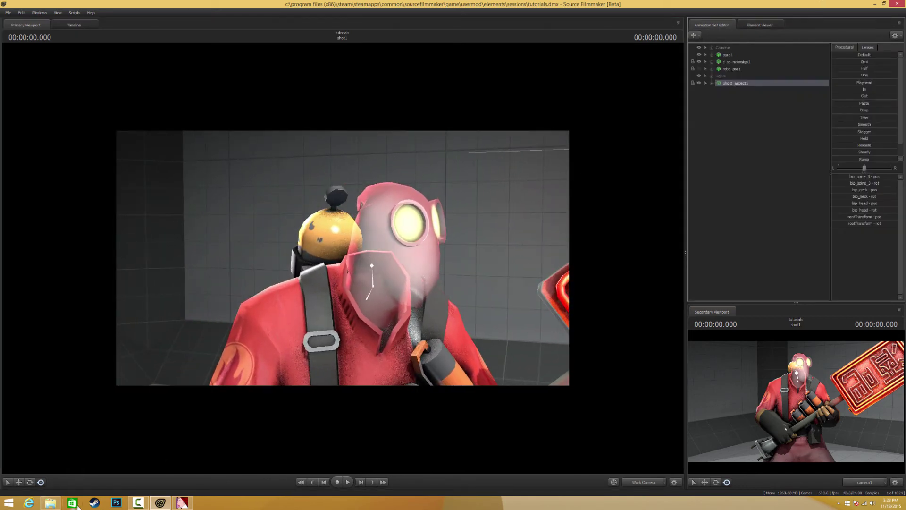
Step: Switch to File Explorer, open ghost_aspect_1.vmt from the pyro items' ghost_aspect folder in VTFEdit, and turn off its $selfillum setting
{"action": "left_click", "coordinate": [60, 502]}
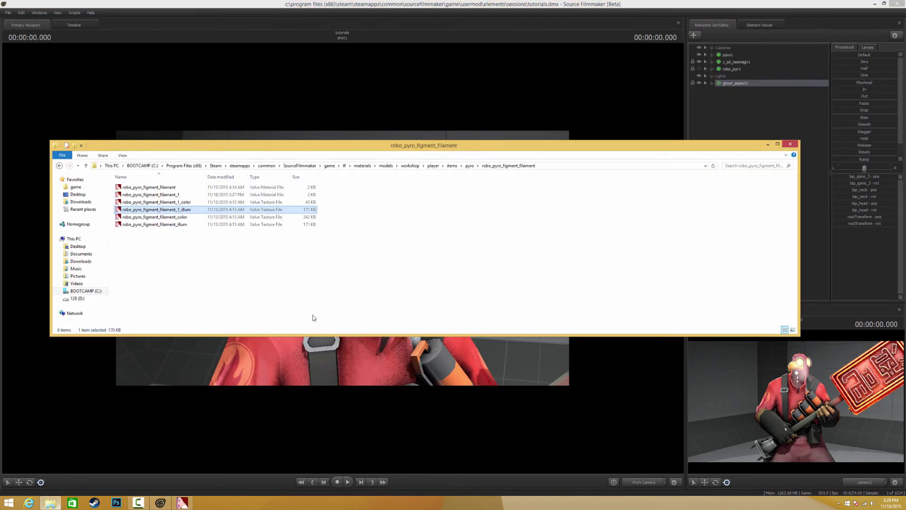
{"action": "left_click", "coordinate": [467, 167]}
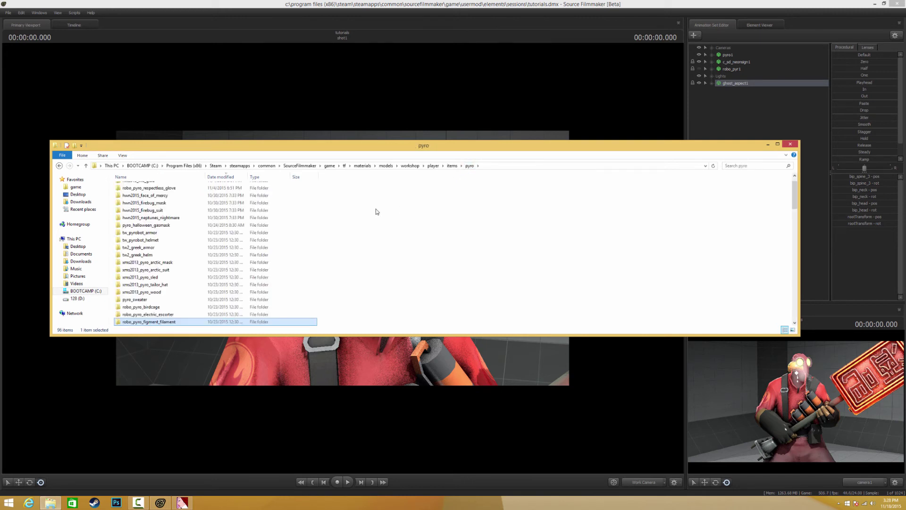
{"action": "scroll", "coordinate": [248, 245], "scroll_direction": "down", "scroll_amount": 5}
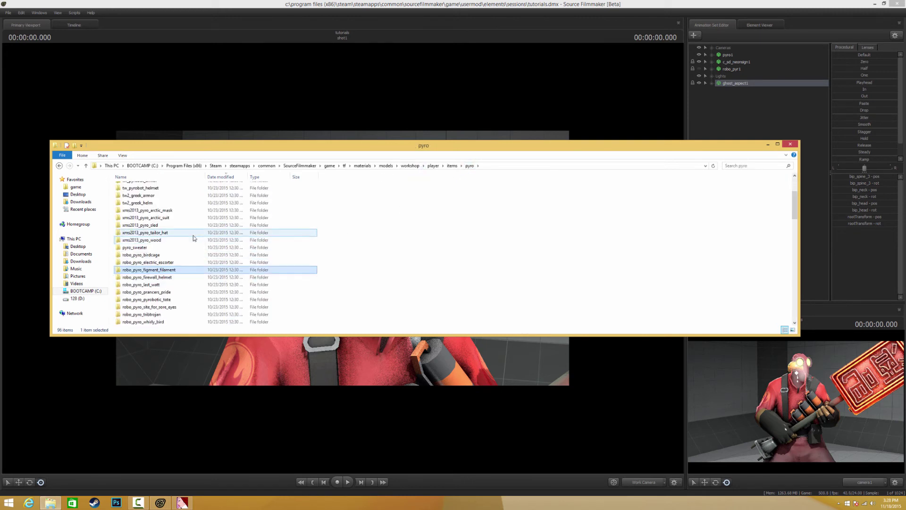
{"action": "scroll", "coordinate": [188, 206], "scroll_direction": "up", "scroll_amount": 5}
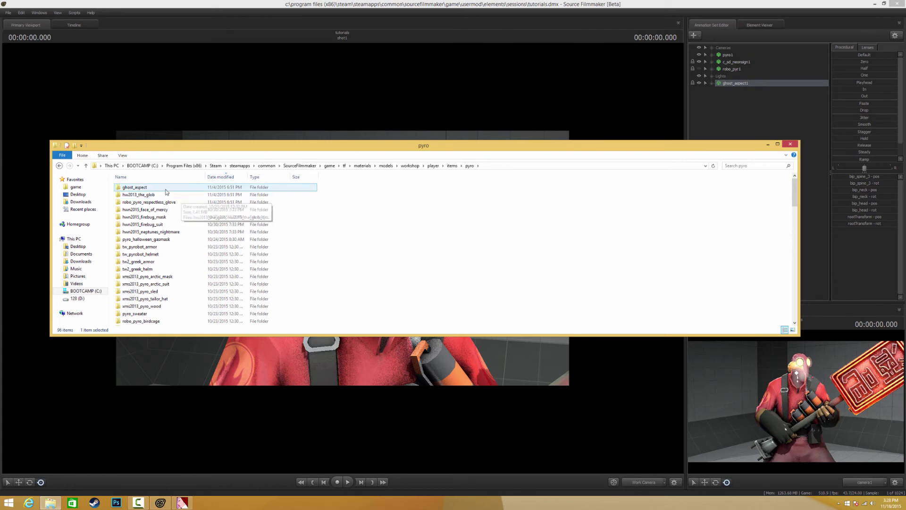
{"action": "double_click", "coordinate": [183, 199]}
{"action": "double_click", "coordinate": [158, 197]}
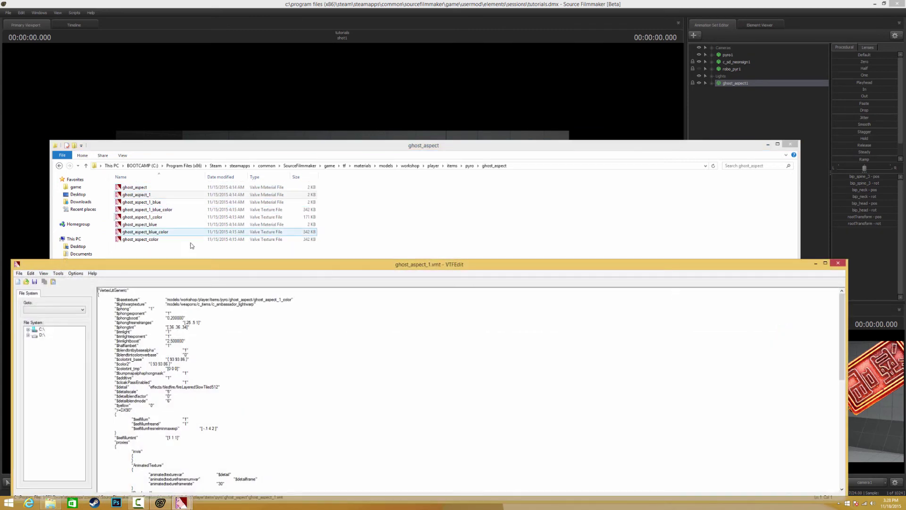
{"action": "left_click_drag", "start_coordinate": [209, 265], "coordinate": [423, 58]}
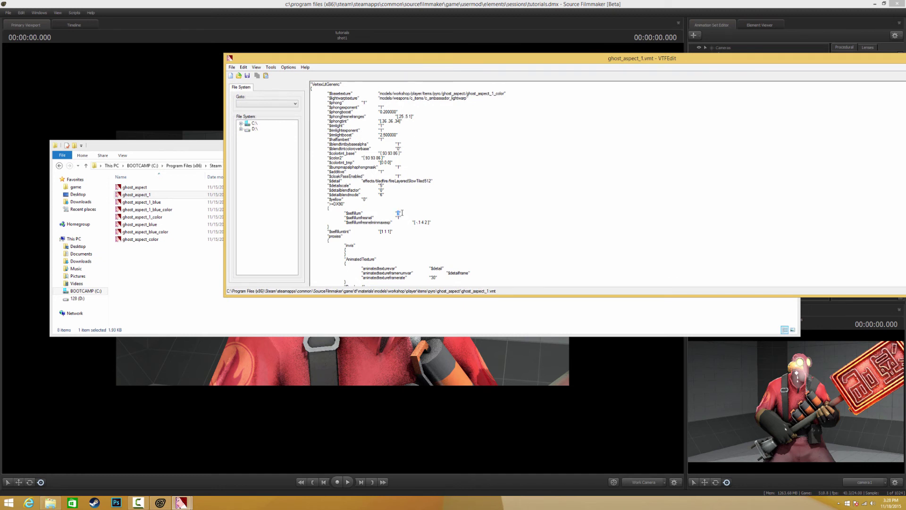
Step: Return to Source Filmmaker, reload the materials with mat_reloadallmaterials in the console, and close it
{"action": "left_click", "coordinate": [467, 371]}
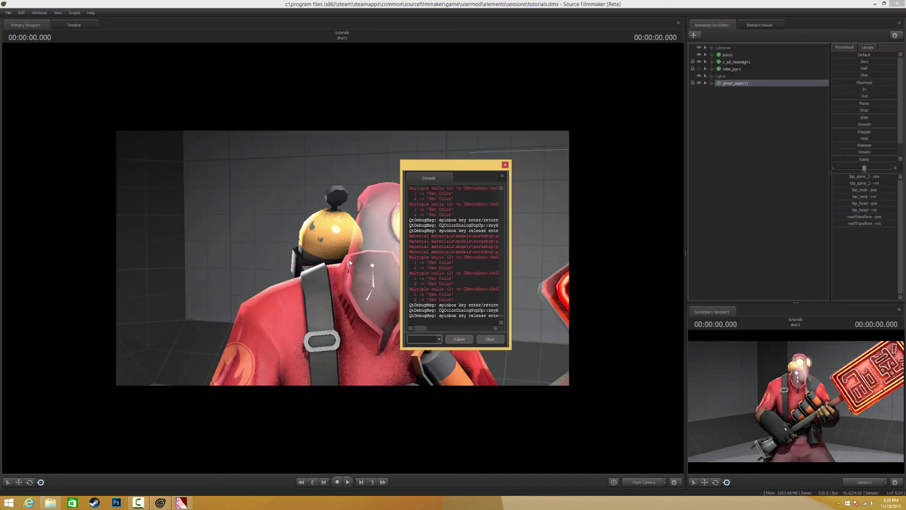
{"action": "key", "text": "Return"}
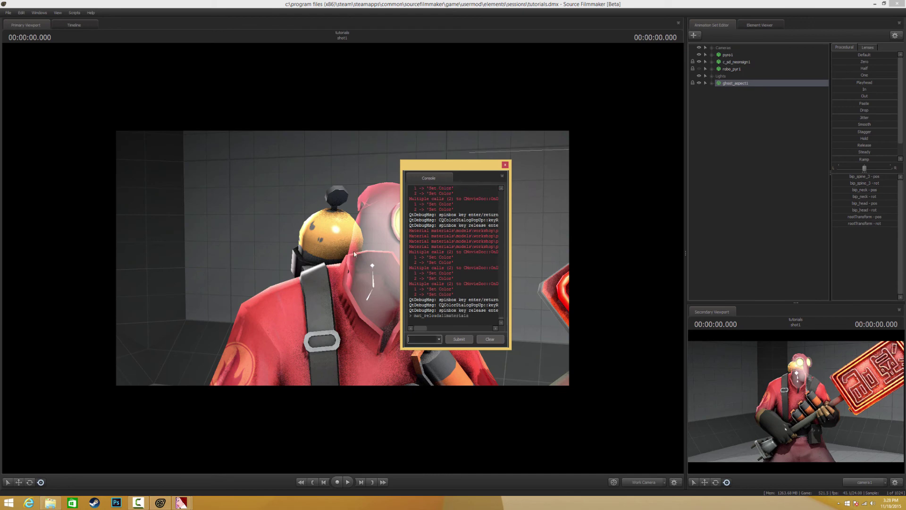
{"action": "left_click", "coordinate": [504, 165]}
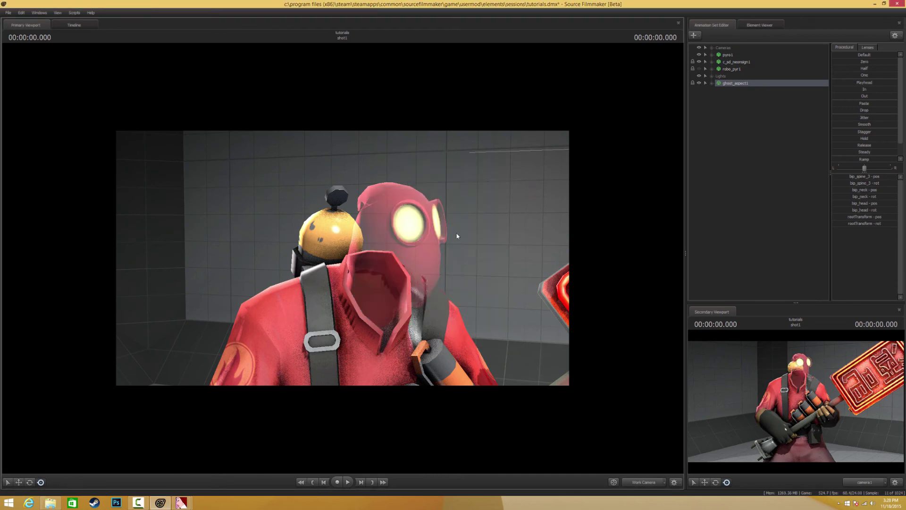
Step: Examine the reloaded ghost mask, and set the primary viewport to camera1 and the secondary viewport to the Work Camera
{"action": "key", "text": "d"}
{"action": "mouse_move", "coordinate": [342, 258]}
{"action": "left_mouse_down"}
{"action": "mouse_move", "coordinate": [351, 264]}
{"action": "mouse_move", "coordinate": [292, 258]}
{"action": "mouse_move", "coordinate": [350, 259]}
{"action": "left_mouse_up"}
{"action": "key", "text": "a"}
{"action": "key", "text": "s"}
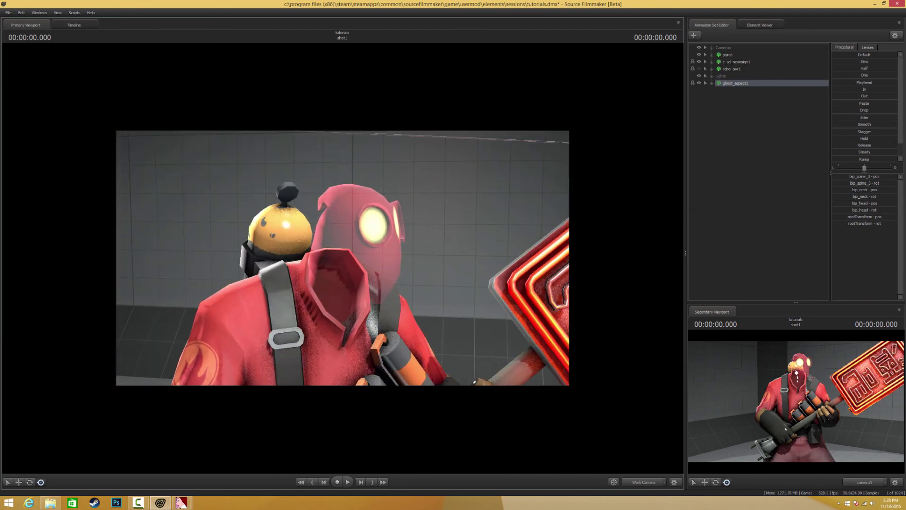
{"action": "left_click", "coordinate": [645, 481]}
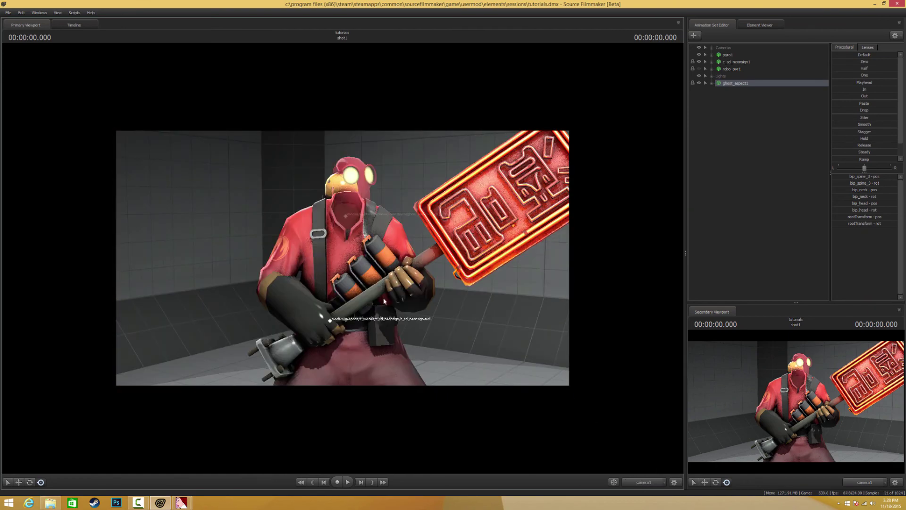
{"action": "left_click", "coordinate": [857, 482]}
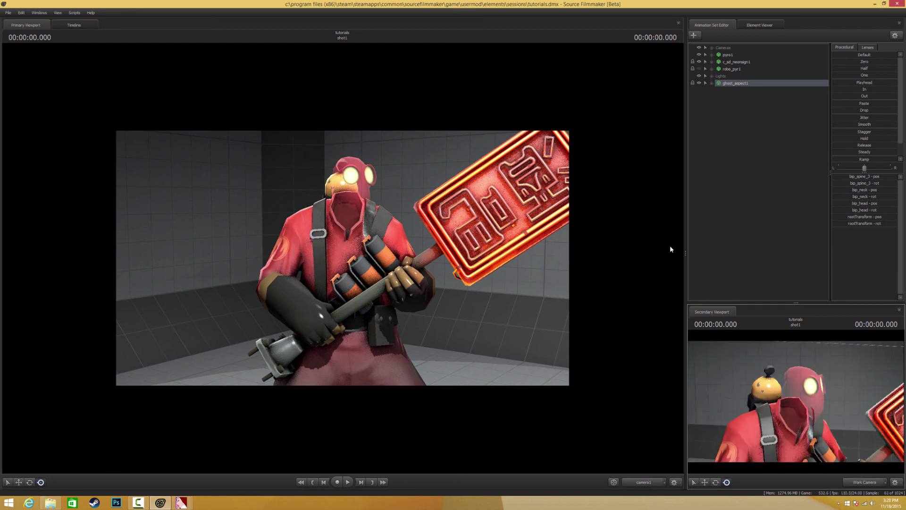